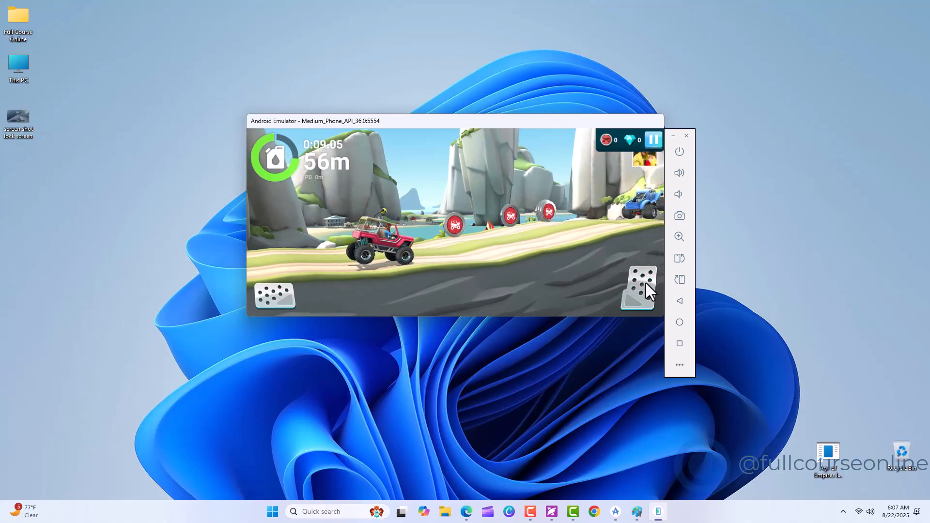
left_click_drag(650, 286, 642, 290)
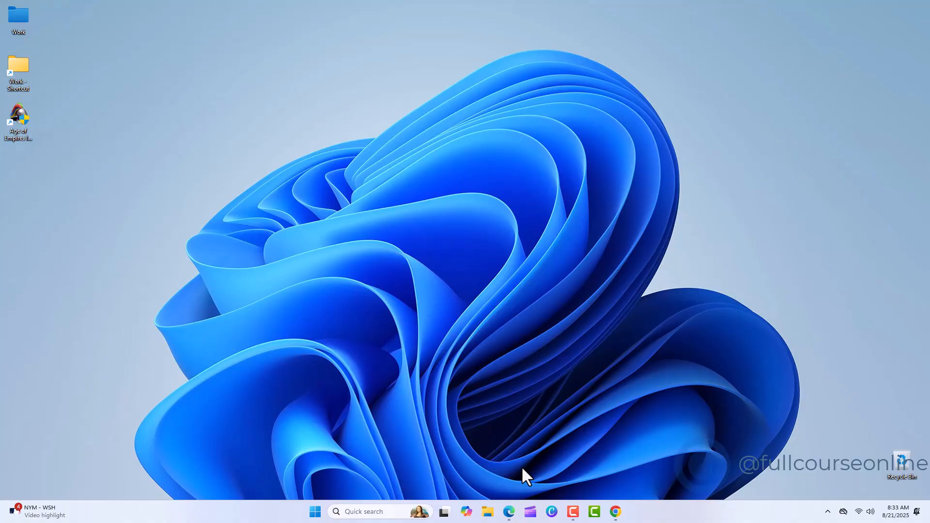
- Switch to Microsoft Edge, search Bing for "android studio" and open the official Android Developers download page
left_click(508, 512)
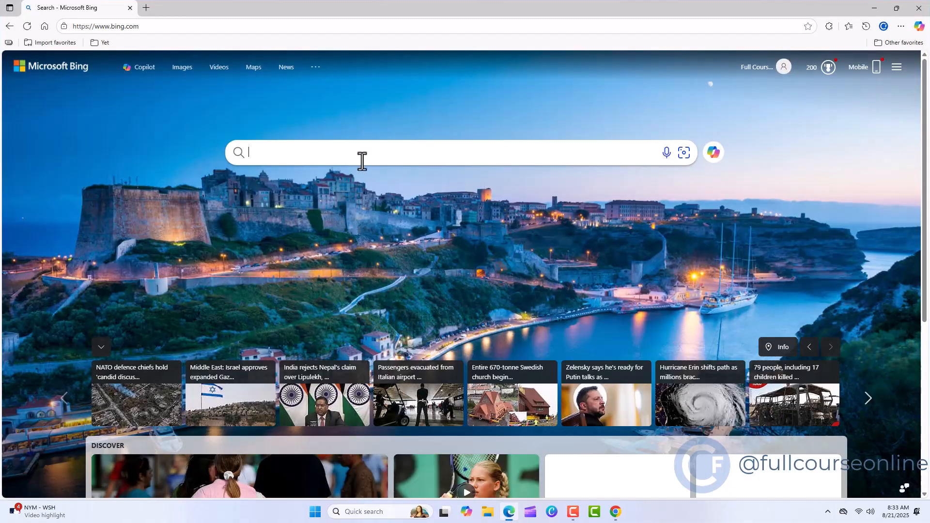
left_click(362, 160)
type("android")
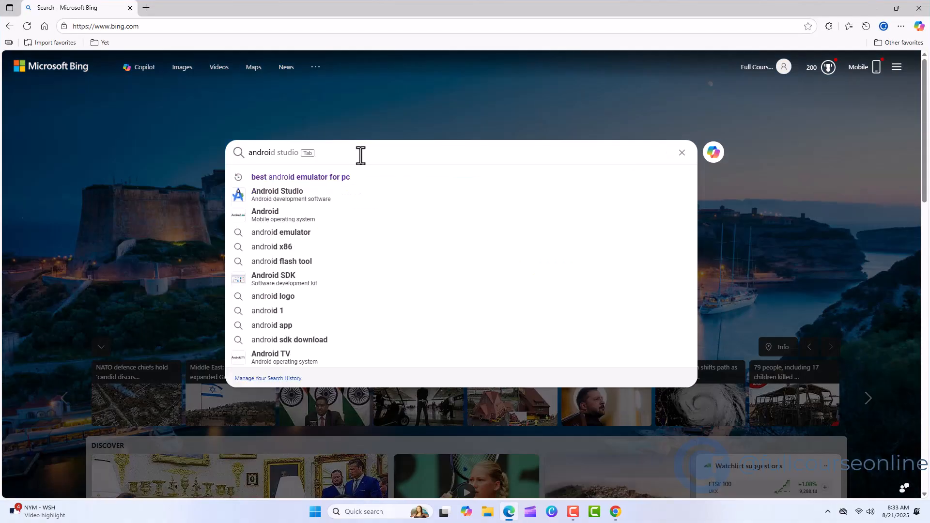
type(" studio")
key("Return")
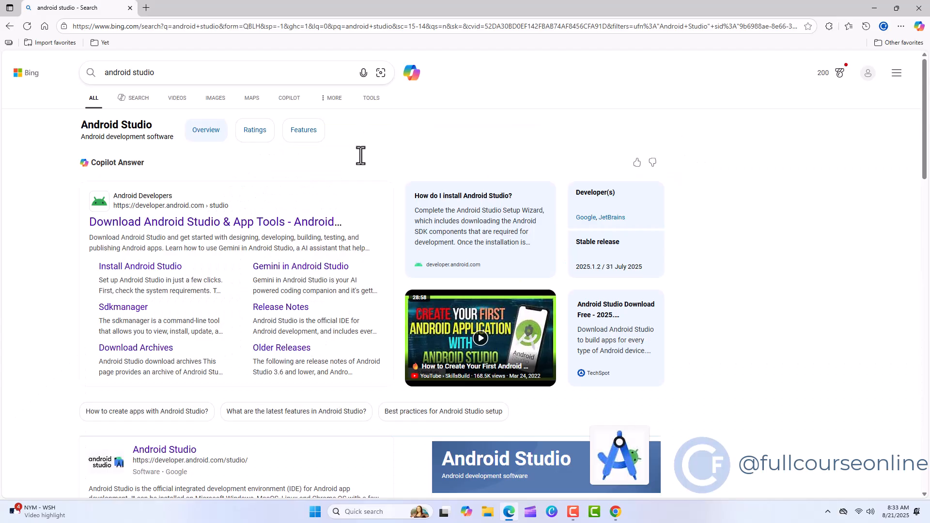
left_click(280, 224)
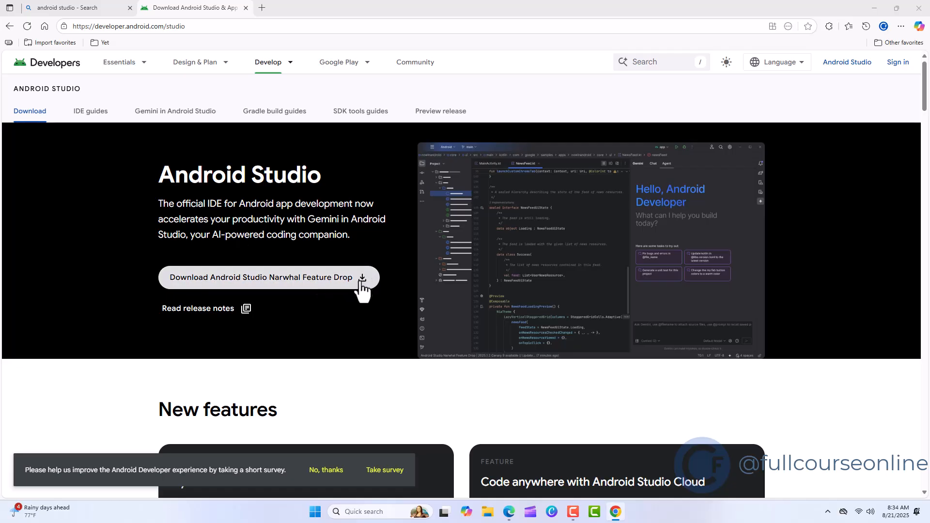
- Agree to the terms and conditions and download Android Studio Narwhal Feature Drop 2025.1.2 Patch 1 for Windows
left_click(345, 285)
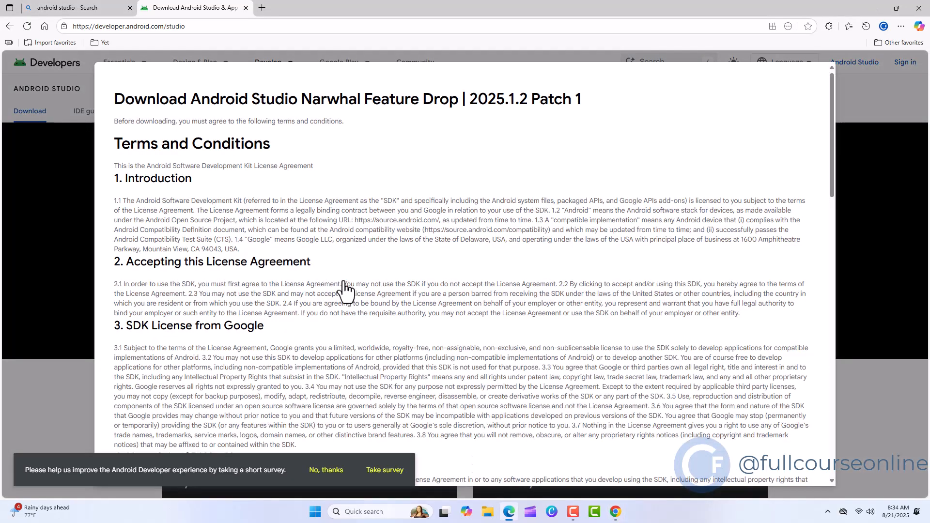
scroll(349, 290, "down", 8)
scroll(353, 290, "down", 10)
left_click(119, 402)
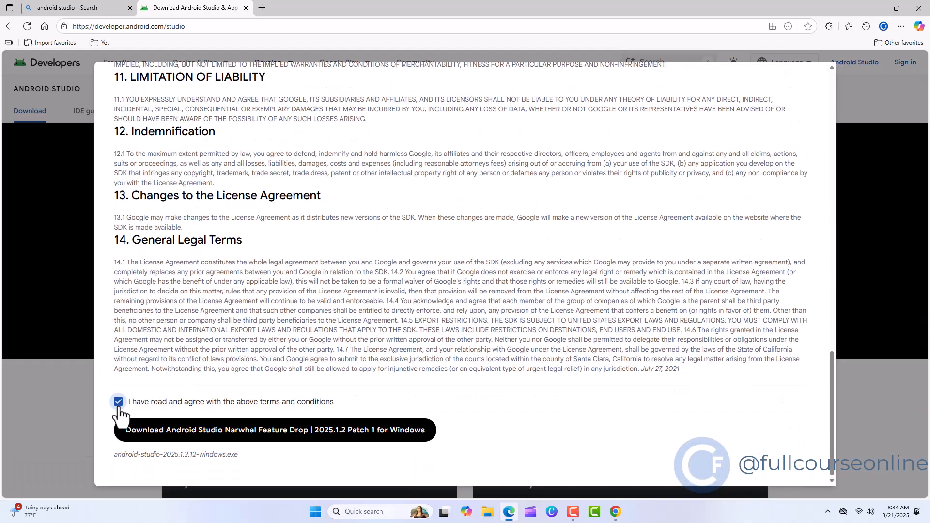
left_click(349, 431)
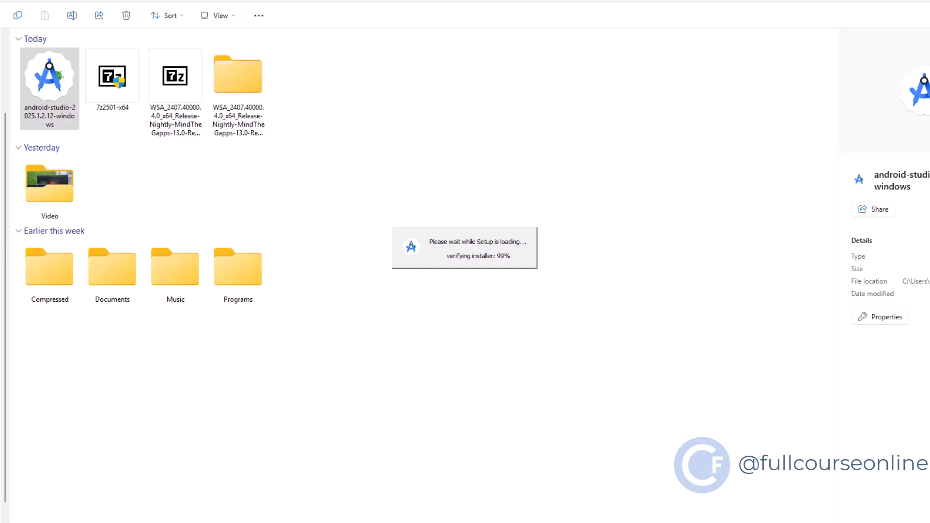
- Install Android Studio with the default setup options and finish with Start Android Studio enabled
left_click(527, 344)
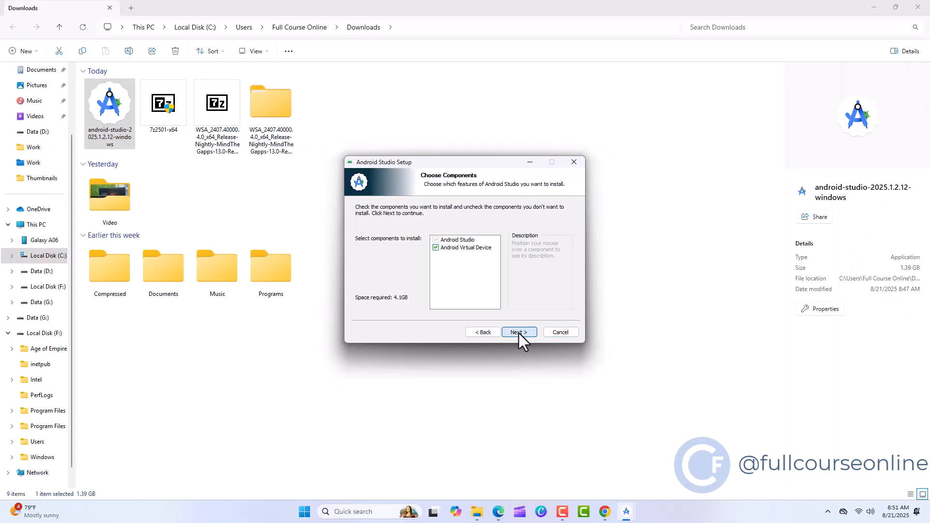
left_click(519, 333)
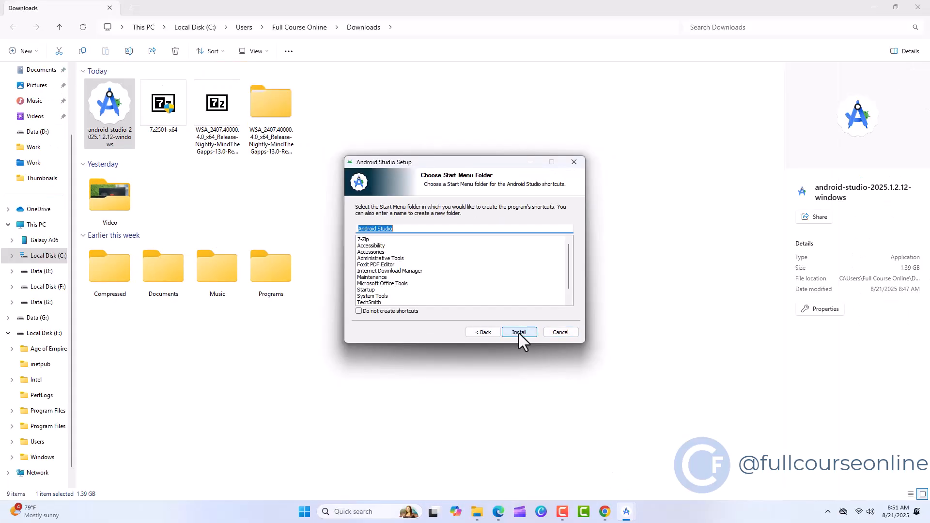
left_click(519, 333)
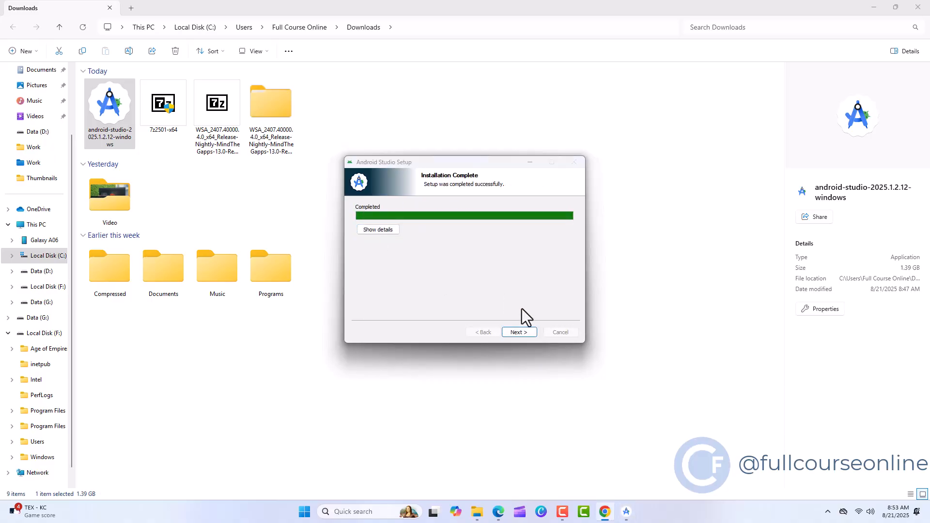
left_click(519, 332)
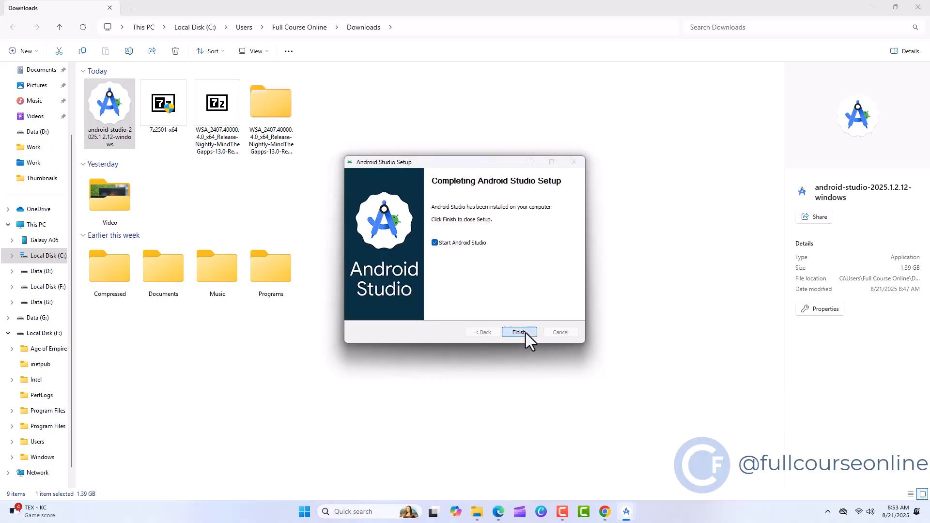
left_click(525, 333)
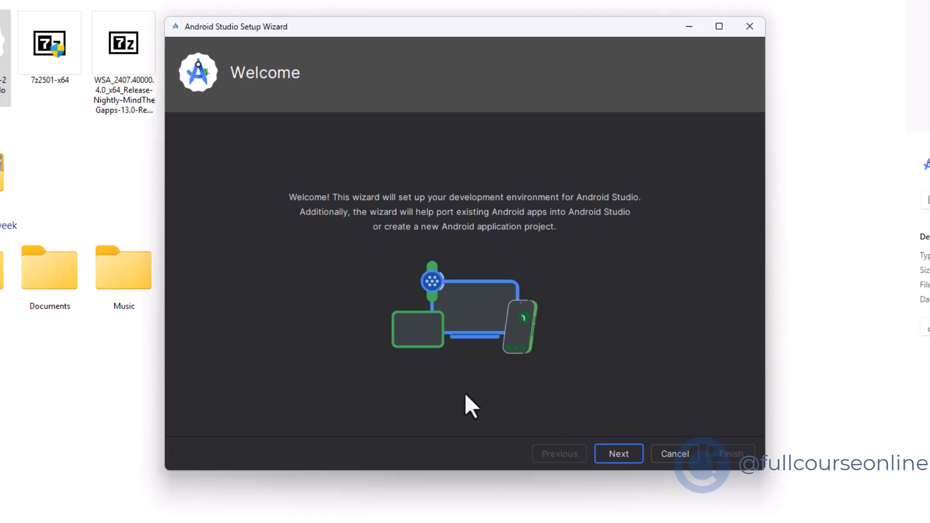
- Proceed through the Android Studio Setup Wizard with the Standard setup type and the default SDK components and location
left_click(615, 459)
left_click(615, 459)
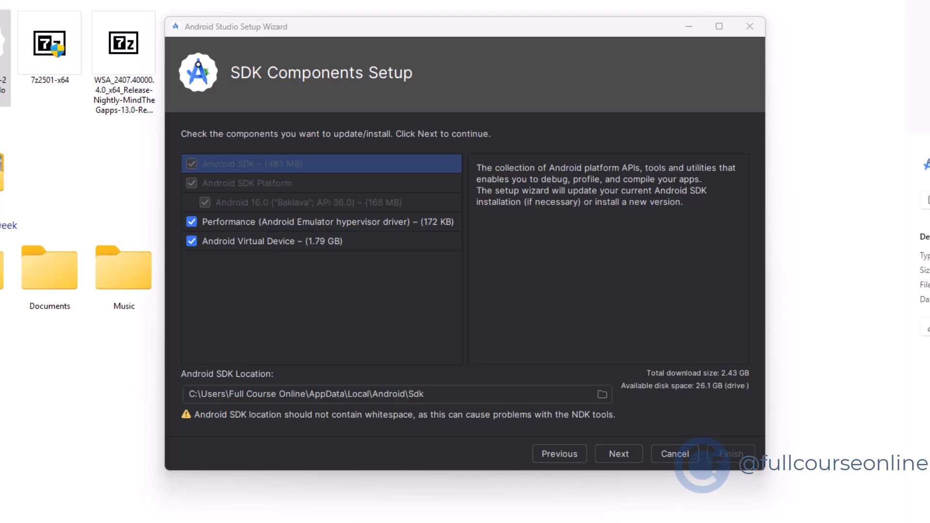
left_click(622, 454)
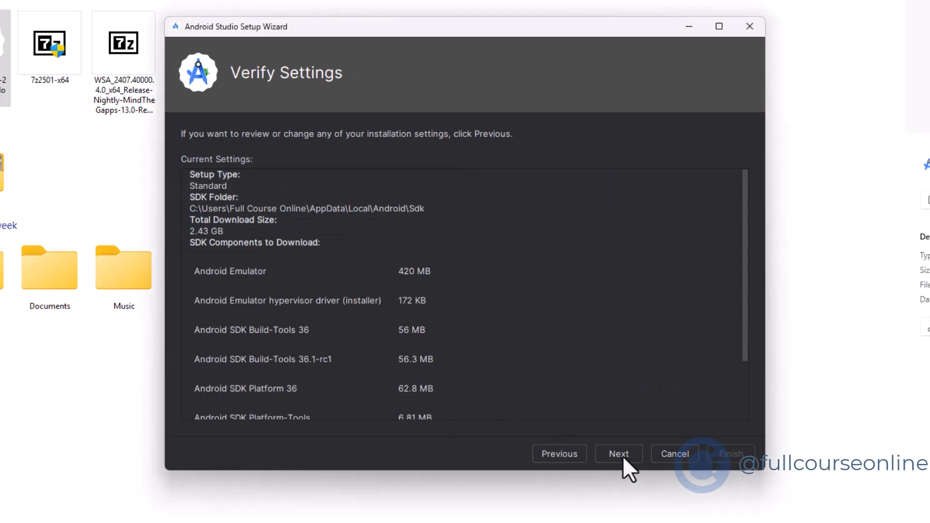
left_click(623, 455)
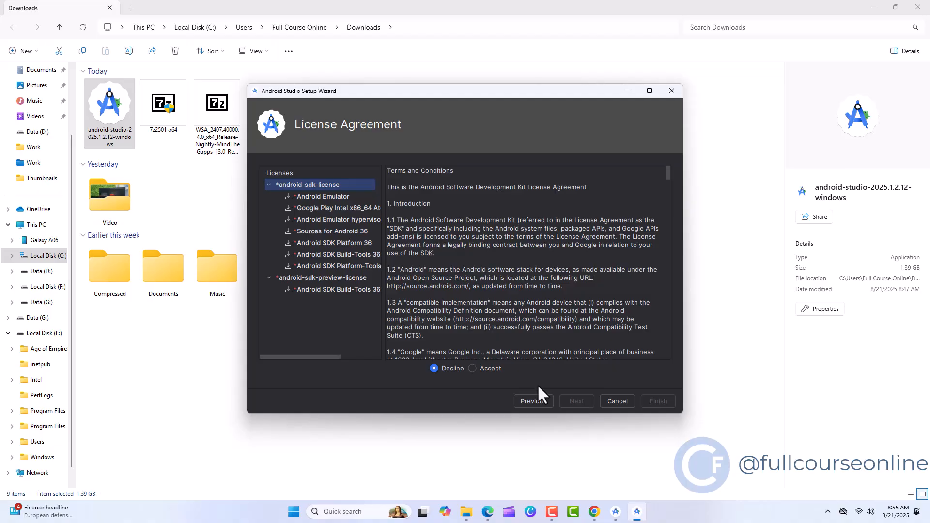
- Accept the android-sdk-license and android-sdk-preview-license, download the SDK components and finish the setup wizard
left_click(490, 368)
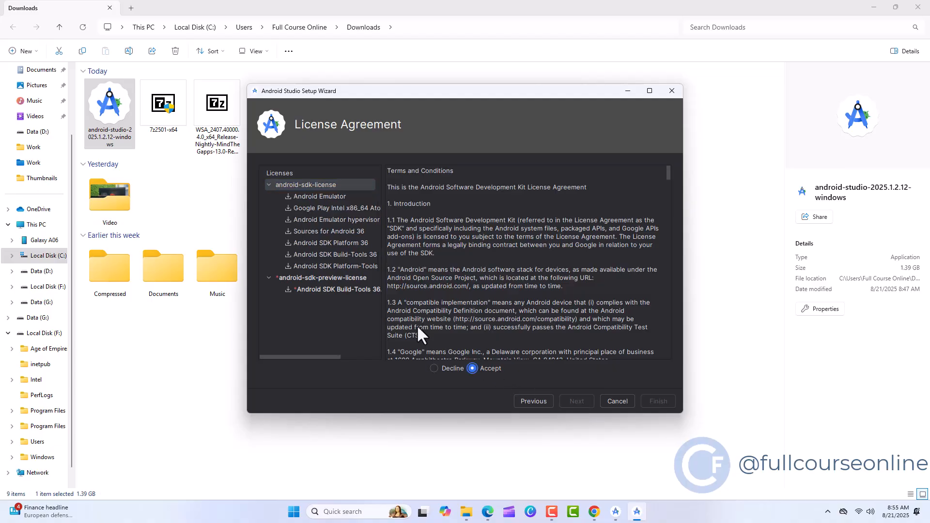
left_click(342, 279)
left_click(473, 367)
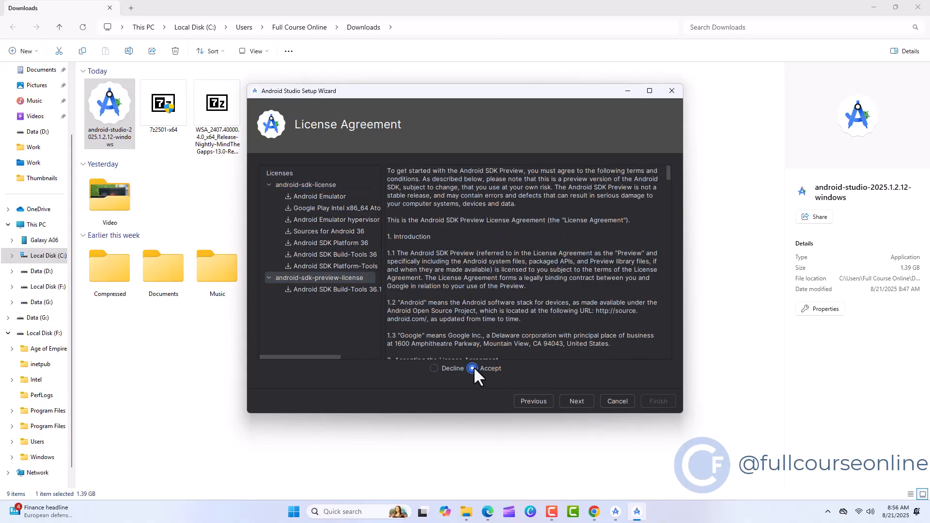
left_click(577, 401)
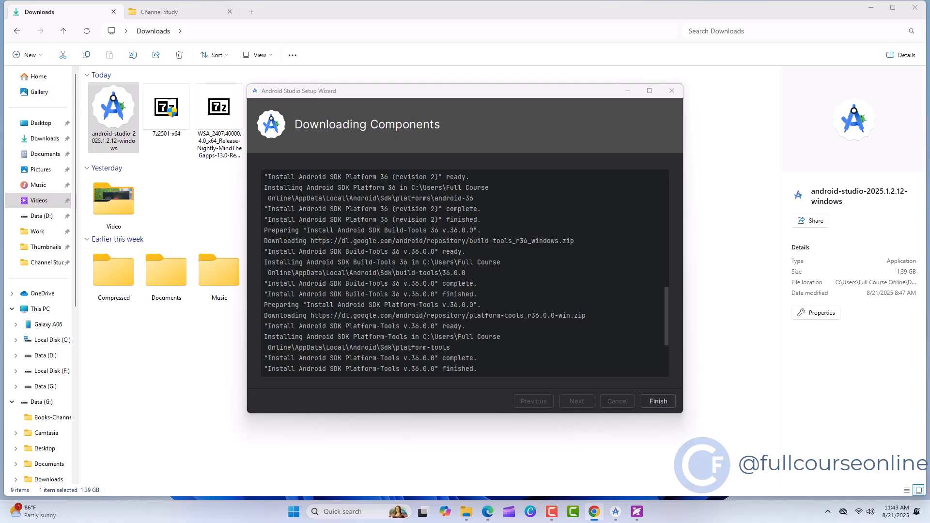
left_click(662, 403)
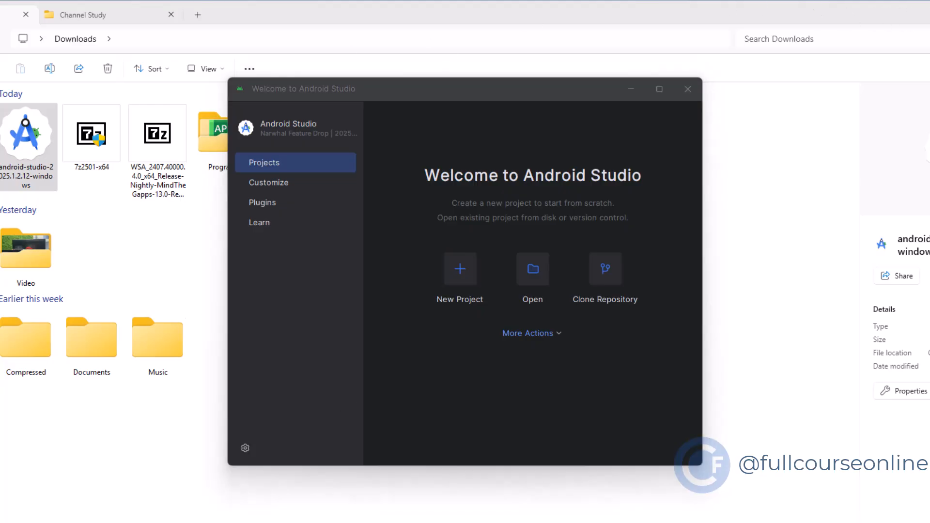
- Close the Downloads folder window and open the Virtual Device Manager from the Android Studio welcome window
left_click(929, 13)
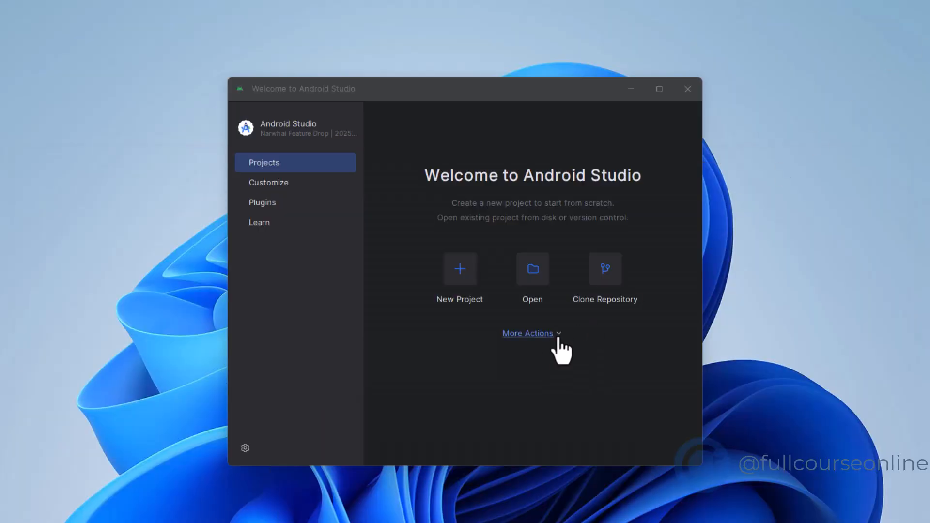
left_click(552, 333)
left_click(586, 383)
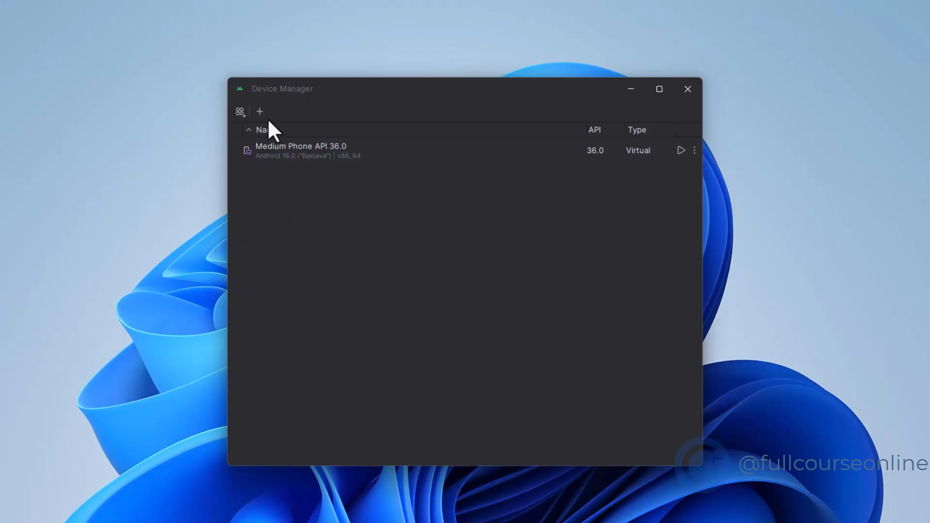
- Begin adding a virtual device with the Desktop form factor and the Large Desktop profile
left_click(260, 111)
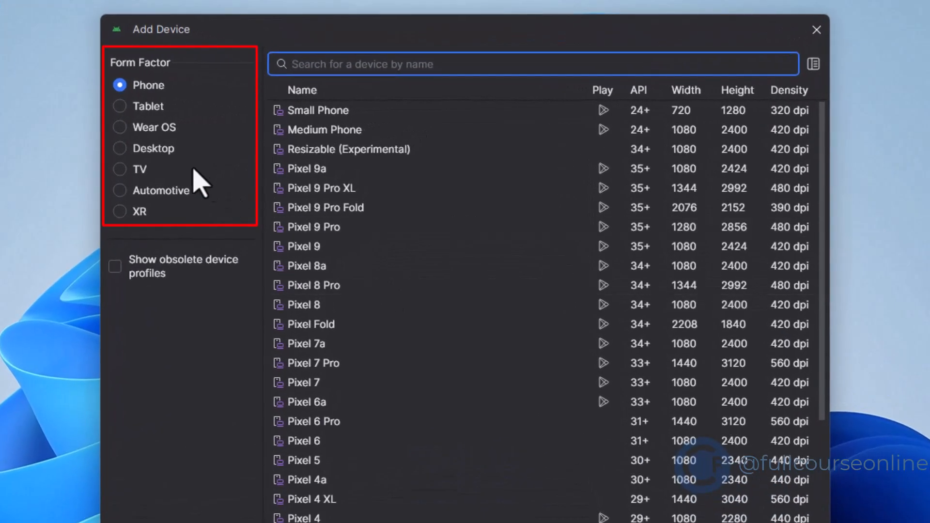
left_click(119, 149)
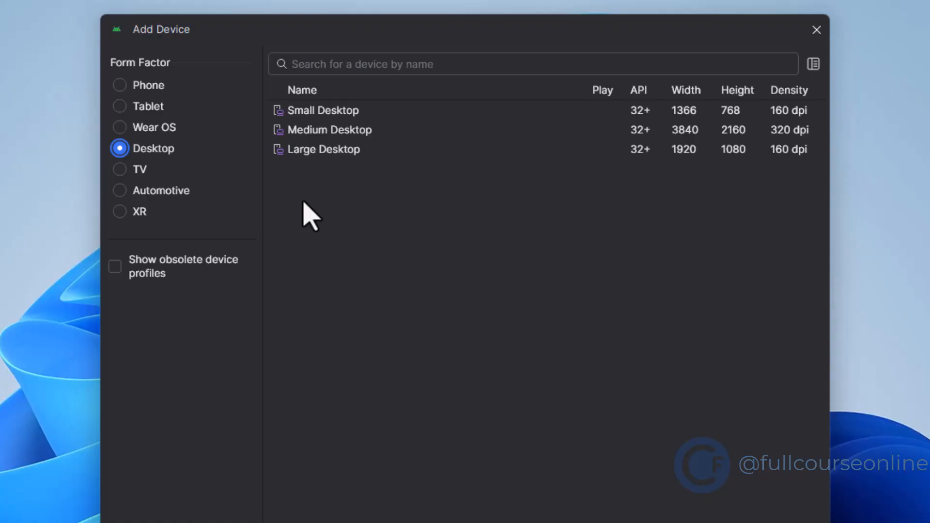
left_click(324, 150)
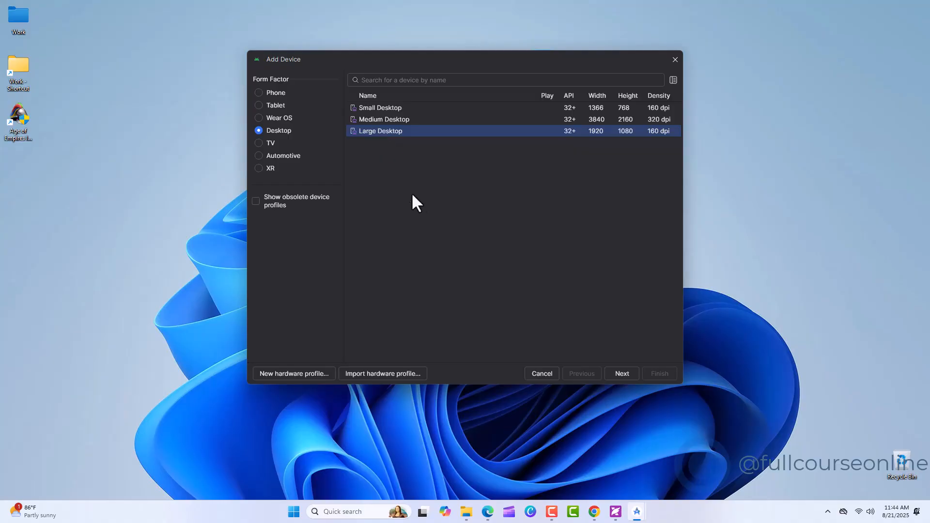
left_click(622, 373)
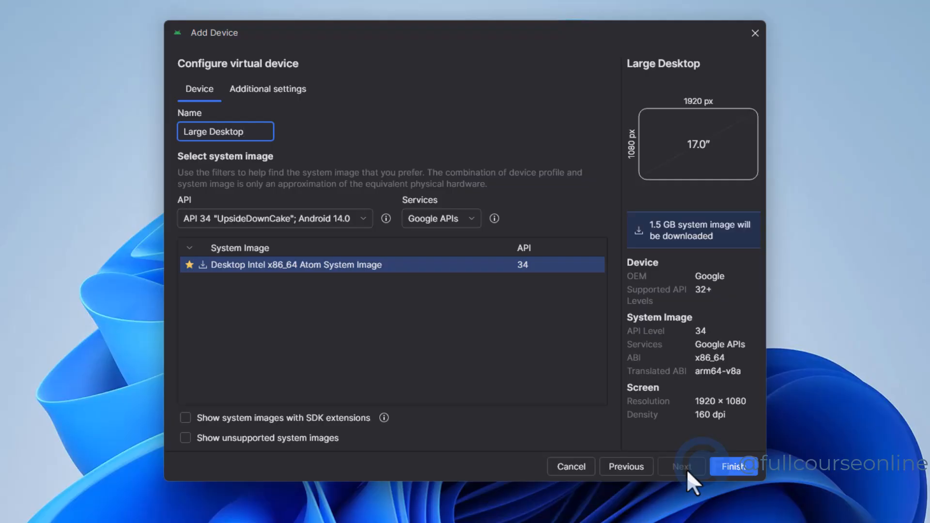
- Set the Large Desktop virtual device's RAM to 4 GB in its additional settings
left_click(290, 89)
scroll(614, 263, "down", 2)
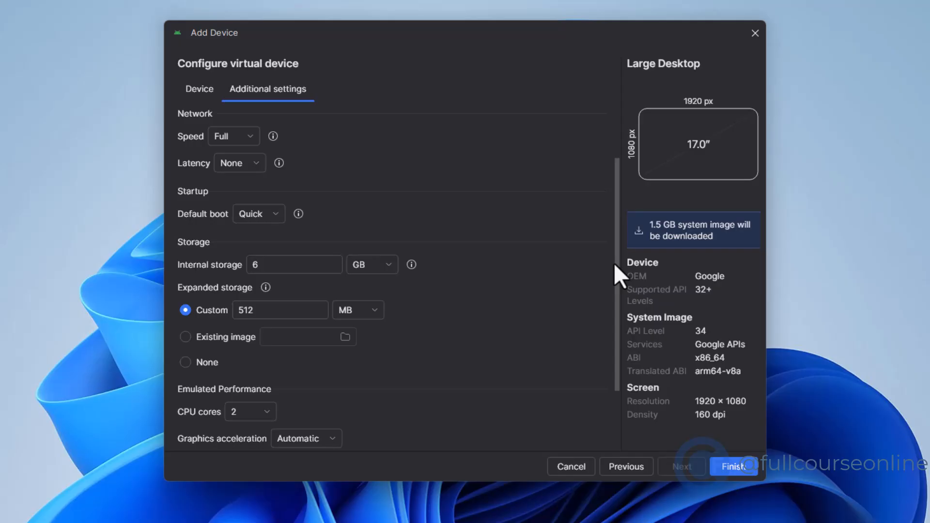
left_click_drag(615, 262, 616, 330)
left_click(203, 378)
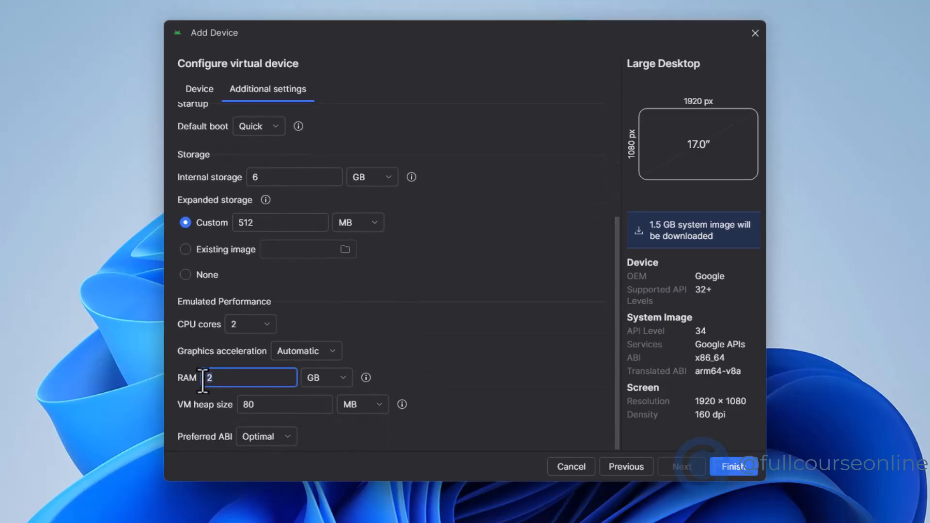
type("4")
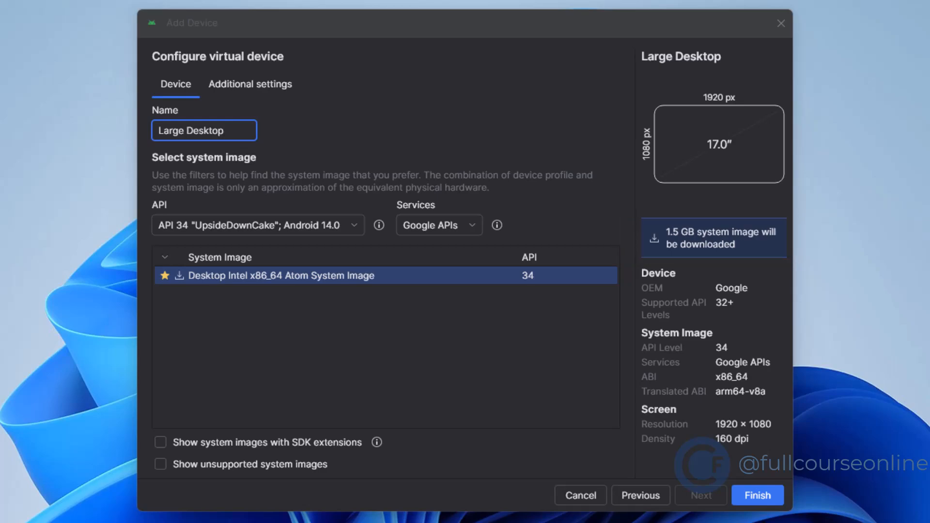
- Finish creating the Large Desktop device and download its Desktop Intel x86_64 Atom System Image
left_click(750, 502)
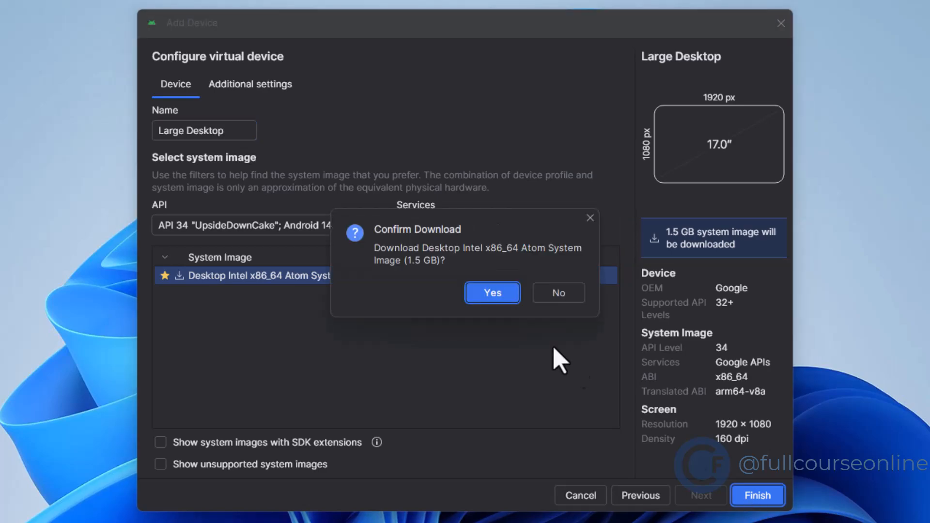
left_click(508, 296)
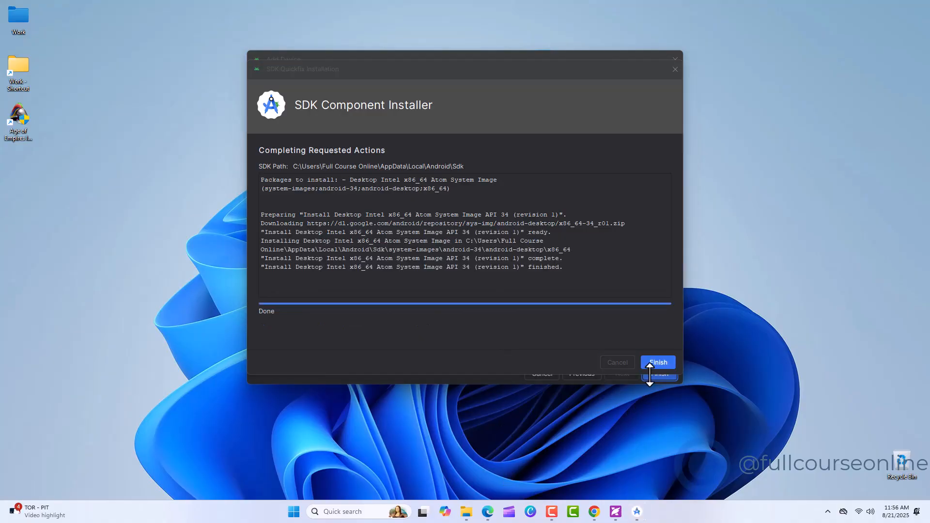
left_click(654, 363)
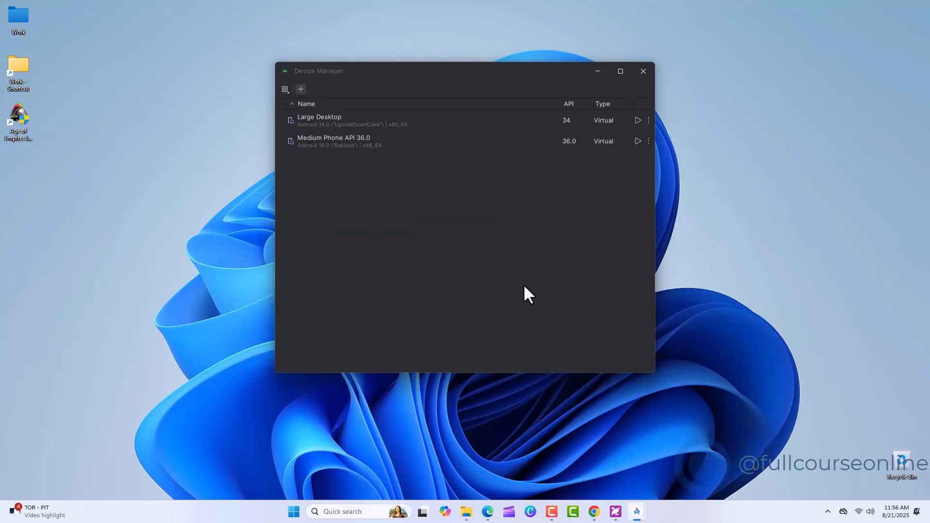
- Start the Large Desktop virtual device and open its list of installed apps
left_click(370, 118)
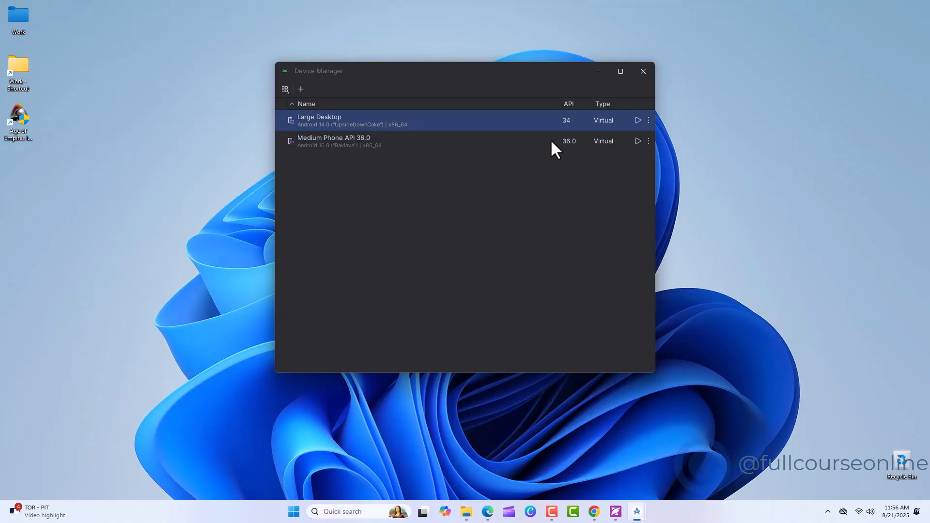
left_click(638, 120)
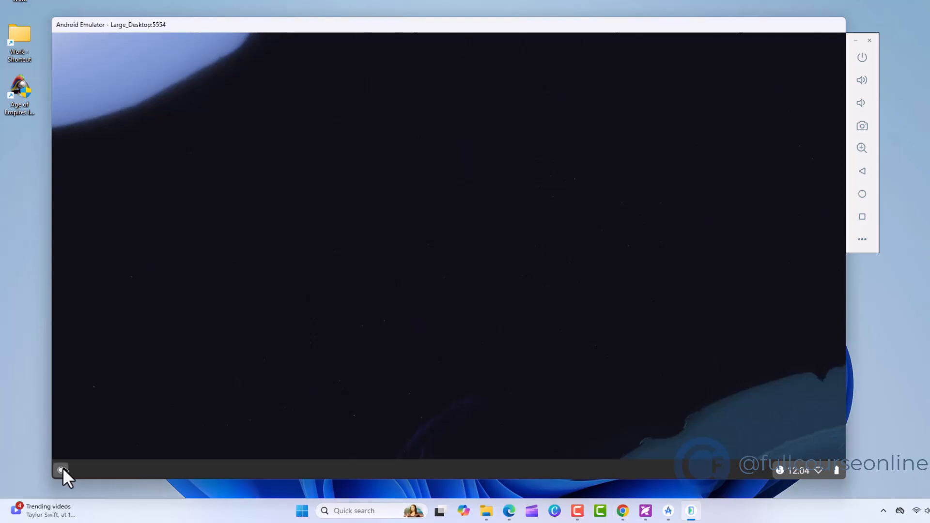
left_click(61, 468)
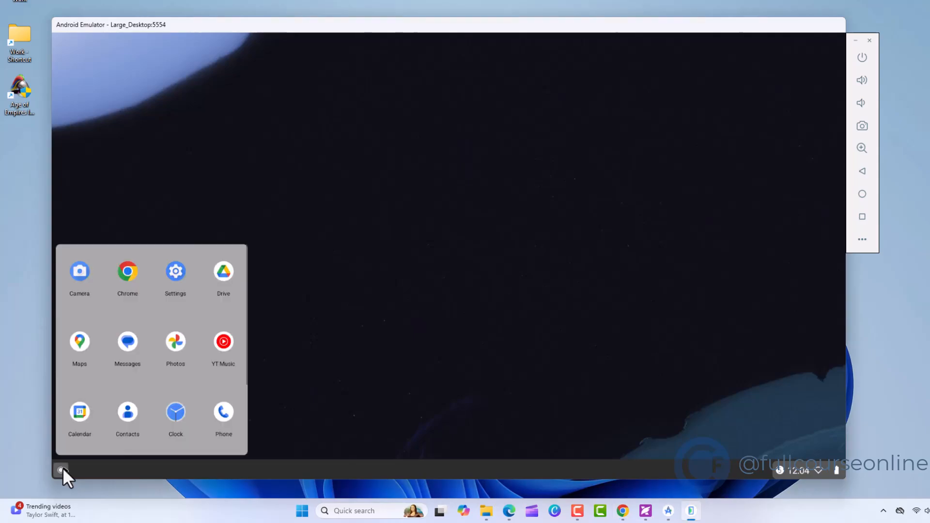
left_click(229, 342)
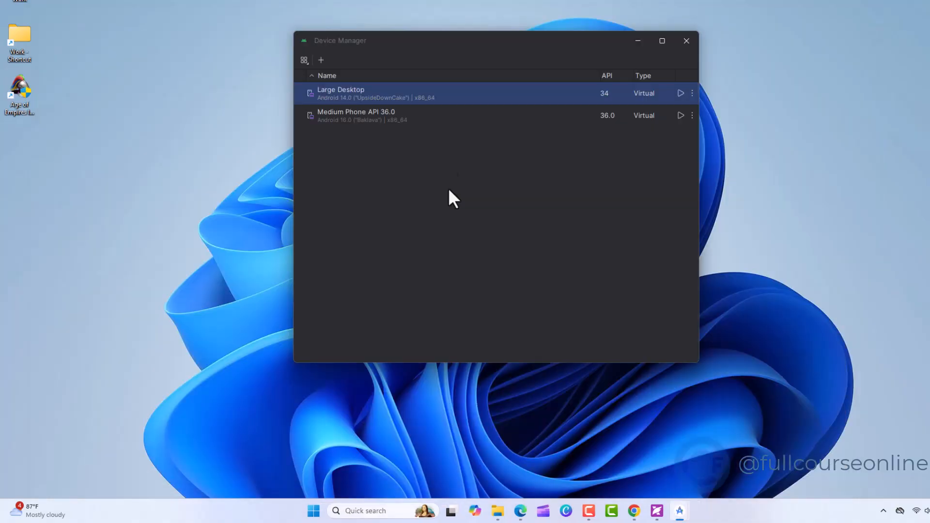
- Start the Medium Phone API 36.0 virtual device and rotate its screen to landscape for the game
left_click(491, 119)
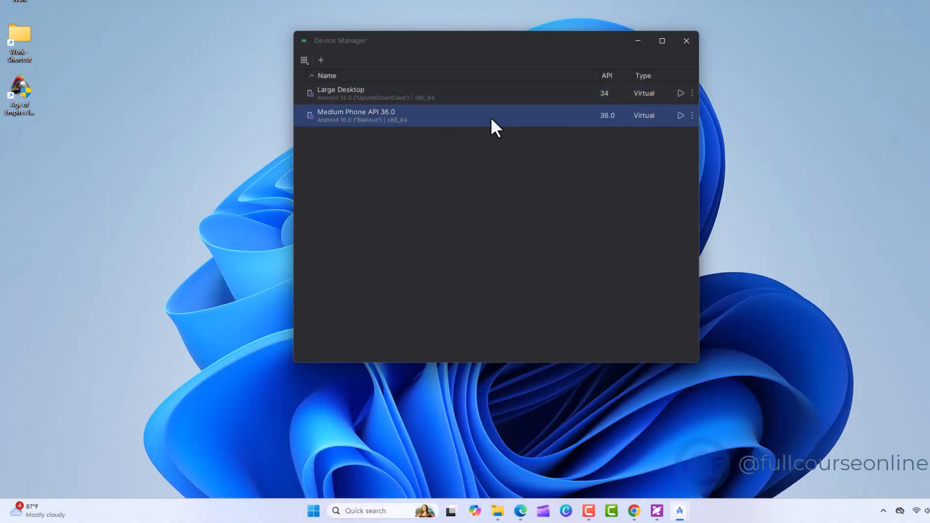
left_click(681, 115)
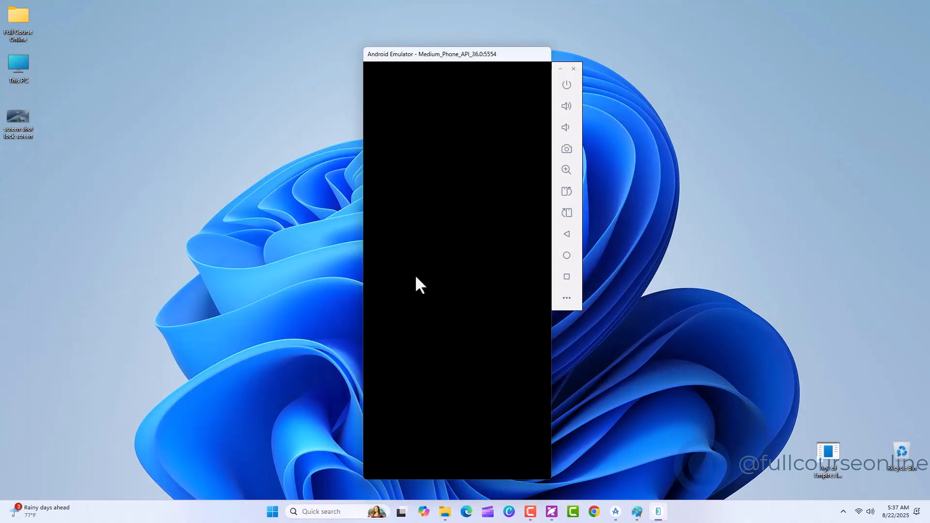
left_click(567, 193)
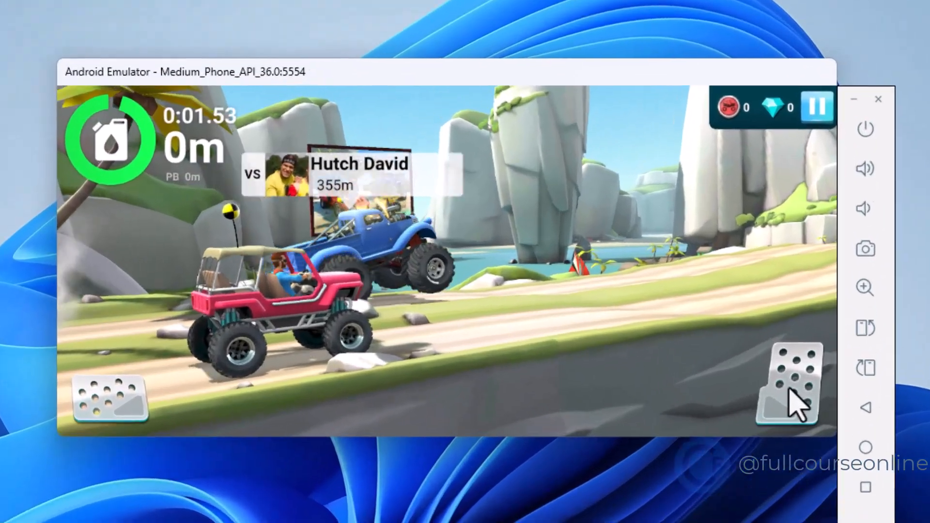
- Play the racing game in the phone emulator, driving the red vehicle forward with the gas pedal
left_click(788, 388)
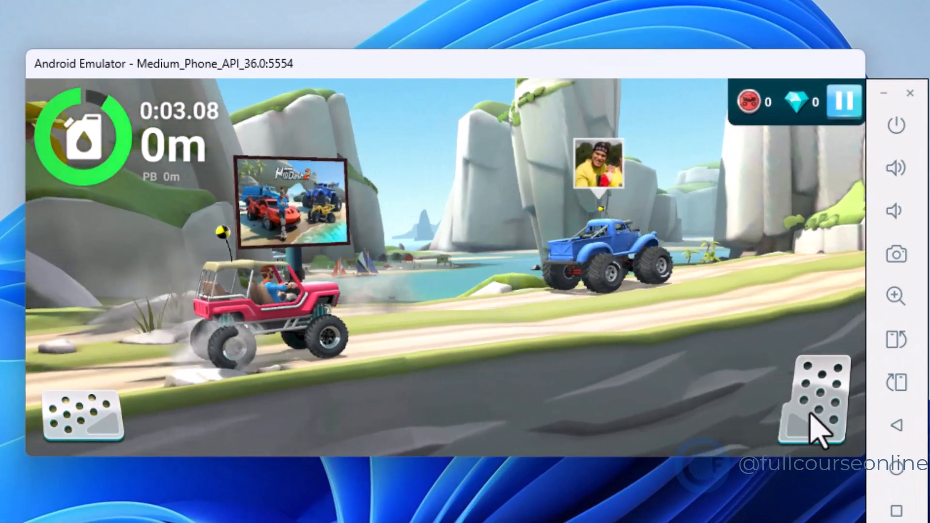
left_click(811, 414)
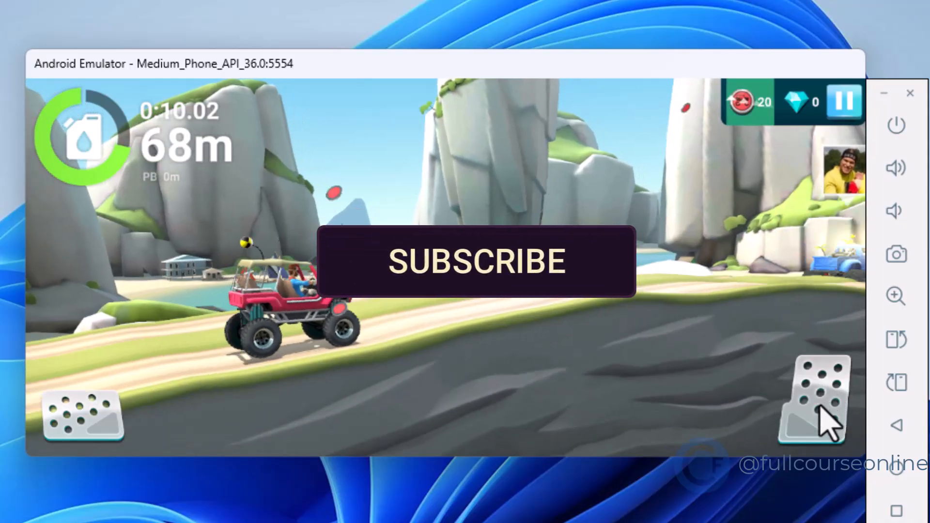
left_click(822, 410)
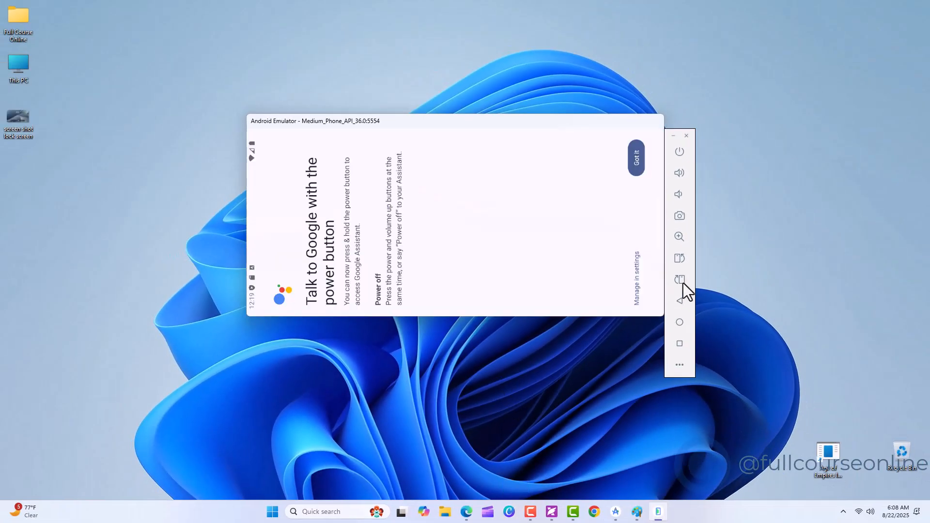
- Rotate the phone emulator back to portrait and move its window up to the middle of the desktop
left_click(681, 281)
left_click_drag(333, 125, 441, 53)
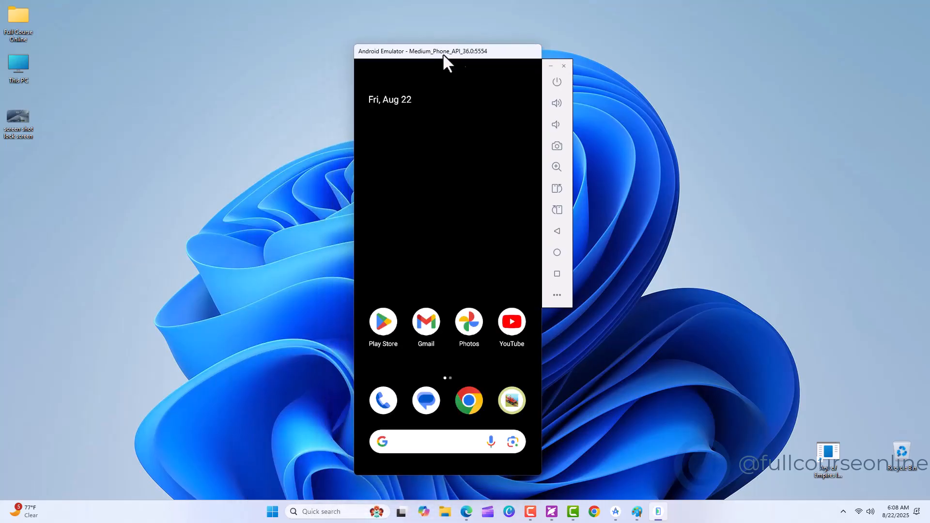